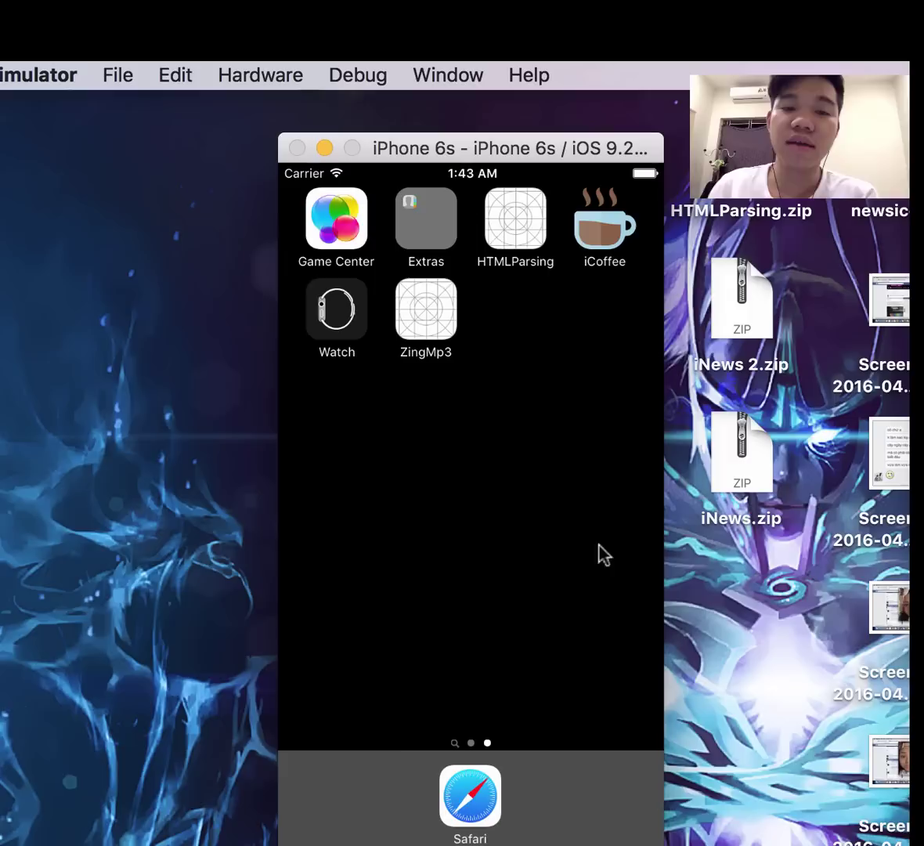
- Launch iCoffee and open the Thể Thao sports category in the VNexpress reader
{"action": "left_click", "coordinate": [625, 241]}
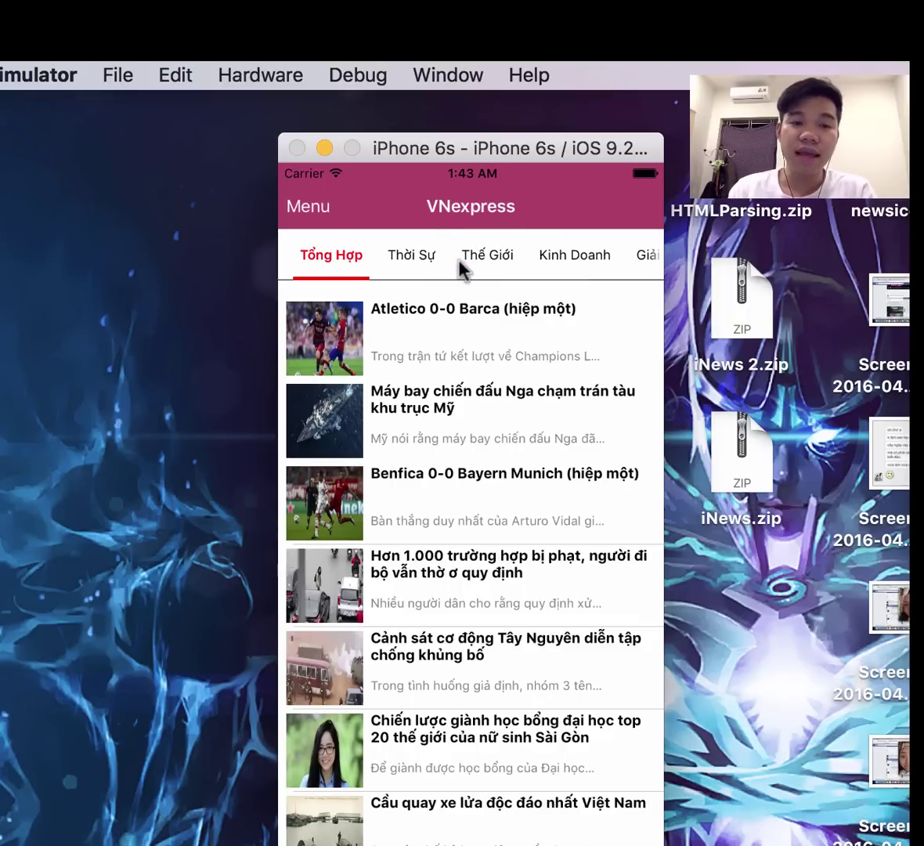
{"action": "left_click_drag", "start_coordinate": [537, 262], "coordinate": [348, 275]}
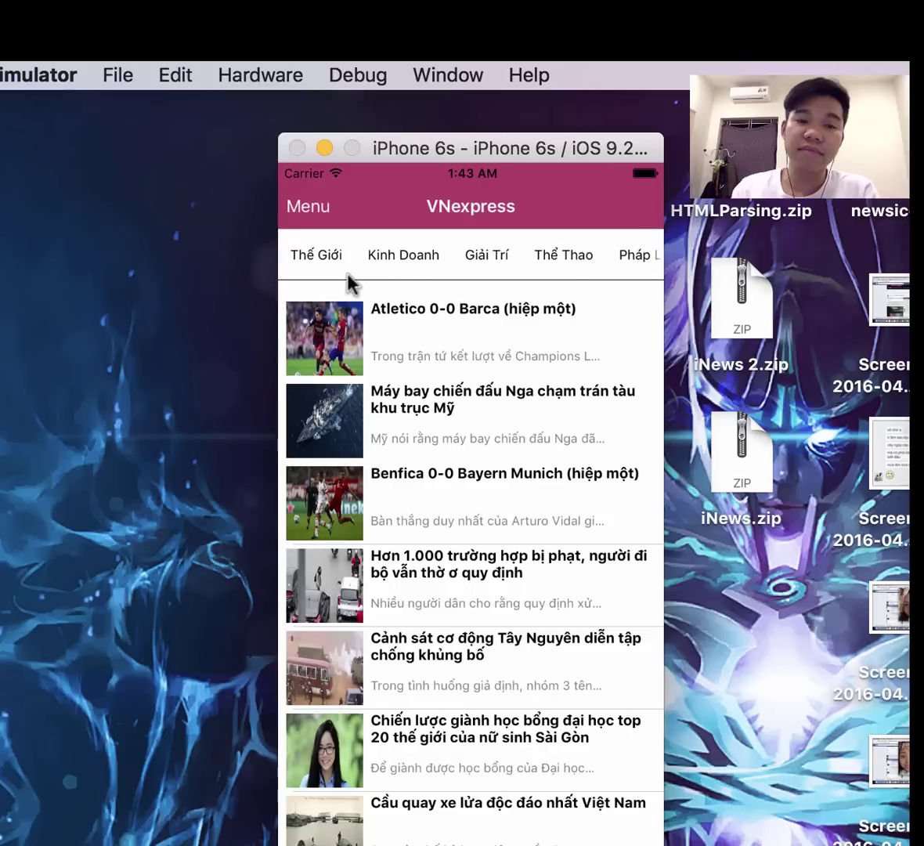
{"action": "mouse_move", "coordinate": [495, 258]}
{"action": "left_mouse_down"}
{"action": "mouse_move", "coordinate": [390, 270]}
{"action": "mouse_move", "coordinate": [552, 299]}
{"action": "left_mouse_up"}
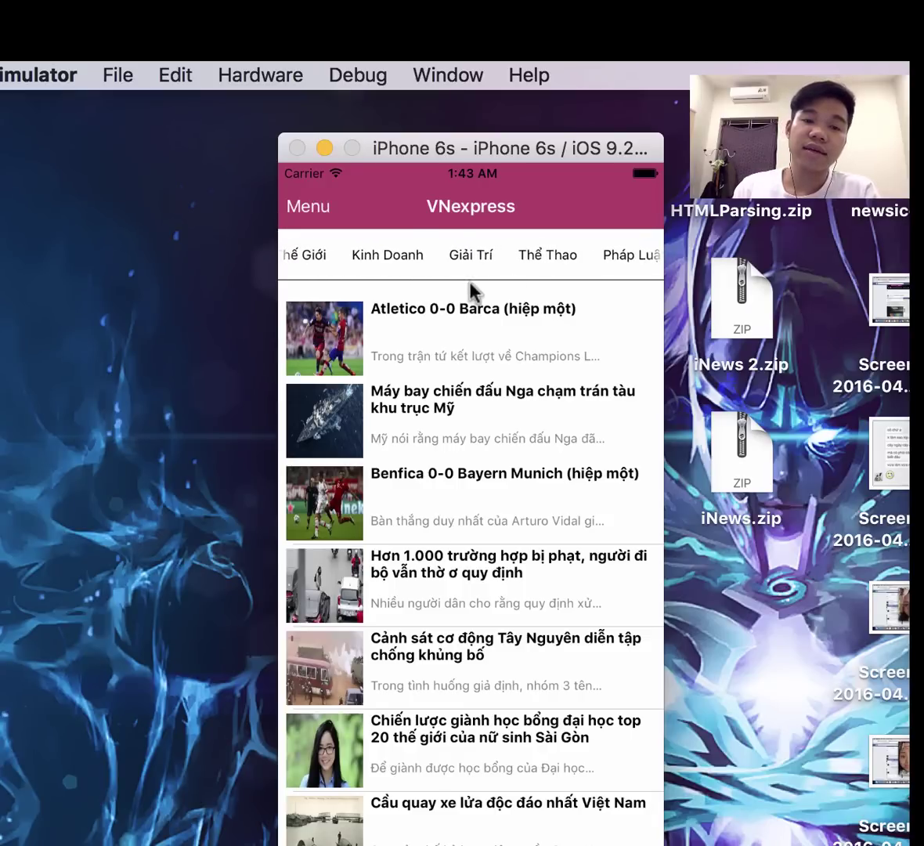
{"action": "left_click_drag", "start_coordinate": [406, 266], "coordinate": [611, 274]}
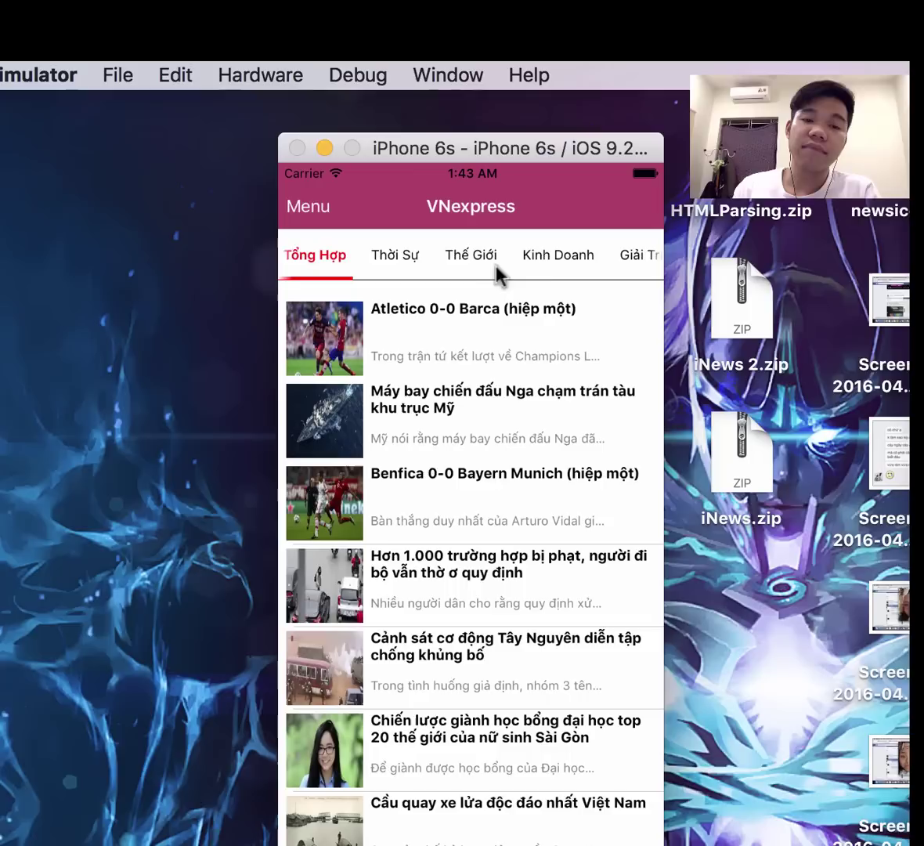
{"action": "left_click_drag", "start_coordinate": [498, 274], "coordinate": [398, 277]}
{"action": "left_click_drag", "start_coordinate": [509, 262], "coordinate": [401, 270]}
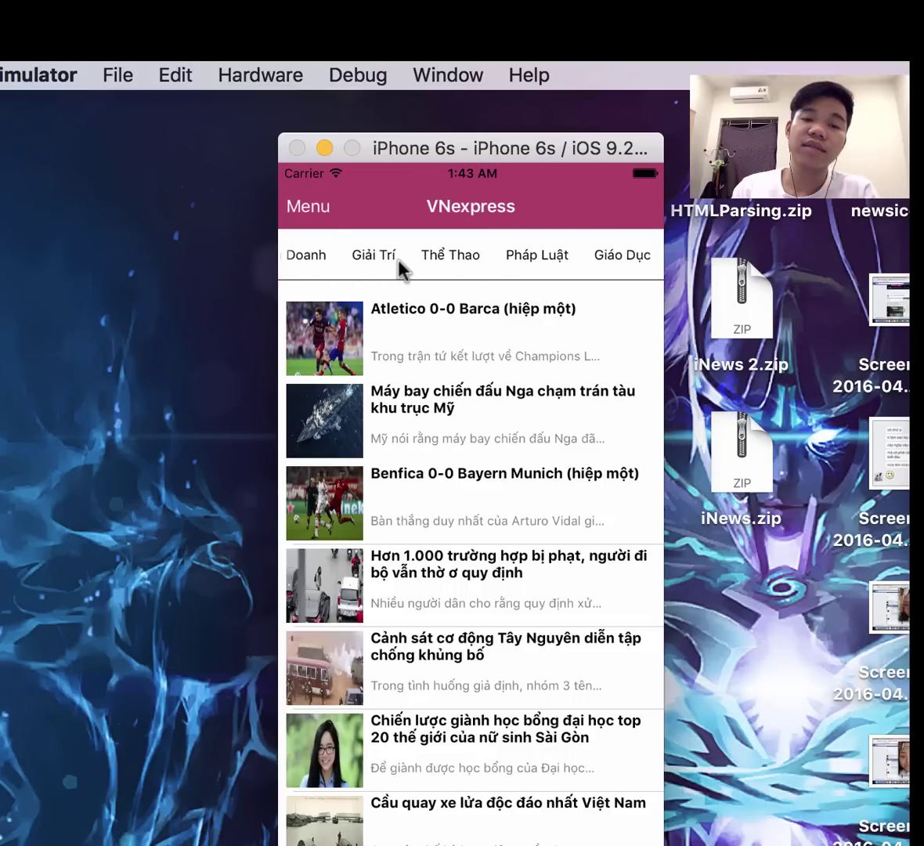
{"action": "left_click", "coordinate": [474, 257]}
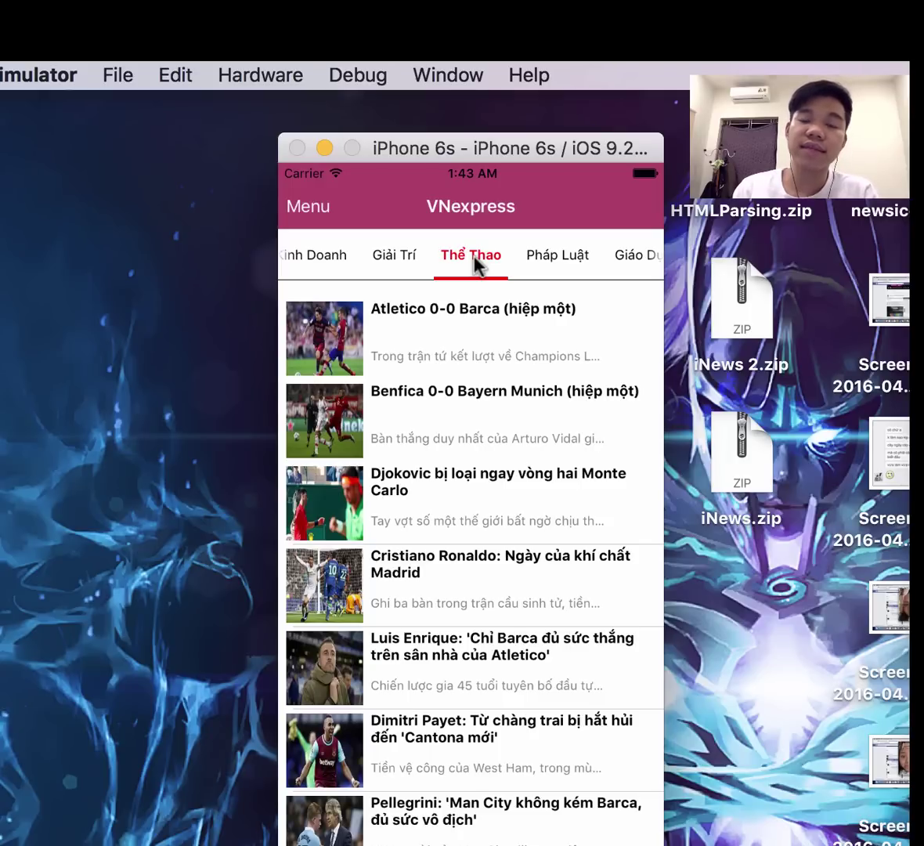
{"action": "left_click", "coordinate": [495, 326]}
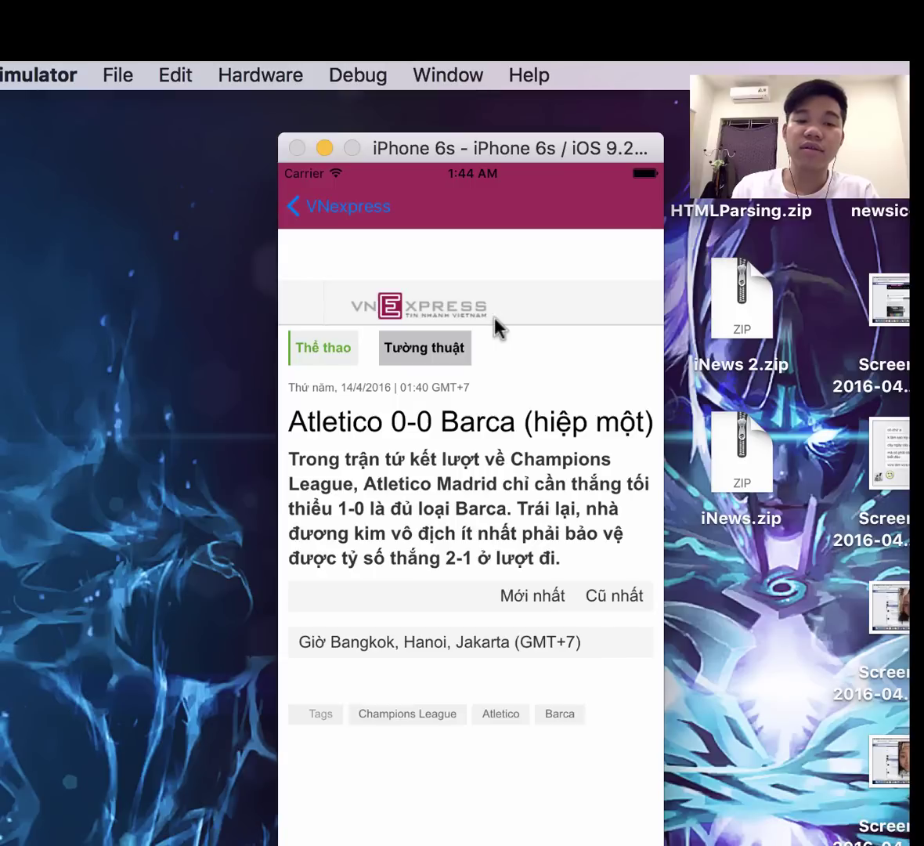
{"action": "mouse_move", "coordinate": [476, 489]}
{"action": "left_mouse_down"}
{"action": "mouse_move", "coordinate": [470, 365]}
{"action": "mouse_move", "coordinate": [423, 433]}
{"action": "left_mouse_up"}
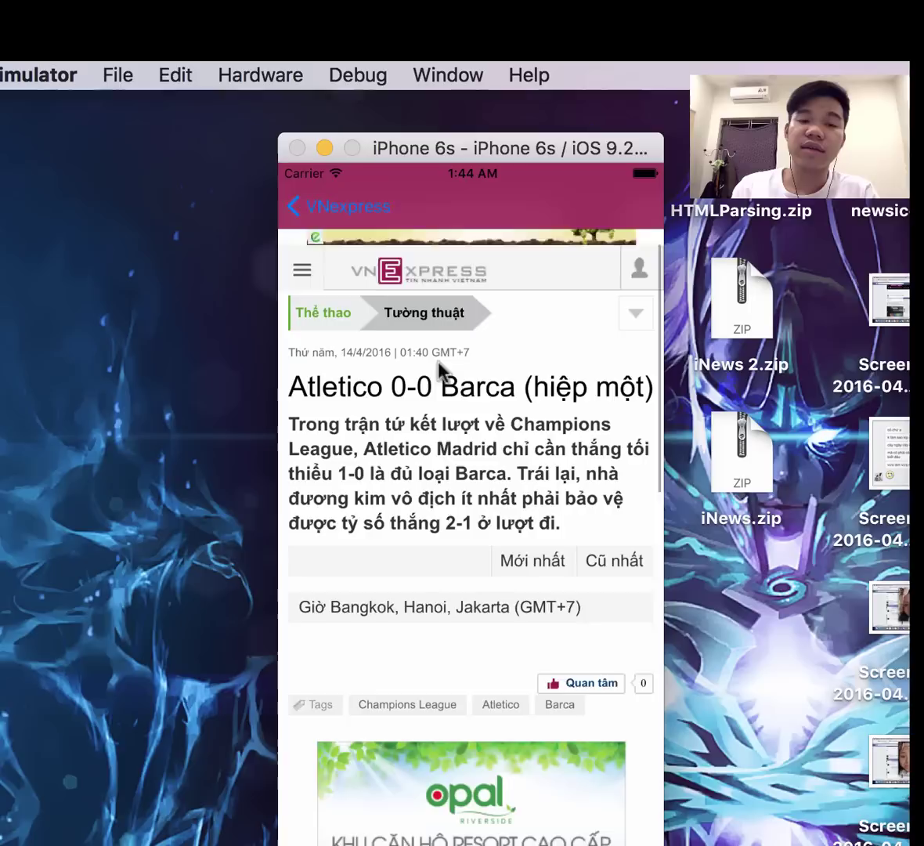
{"action": "scroll", "coordinate": [438, 368], "scroll_direction": "down", "scroll_amount": 3}
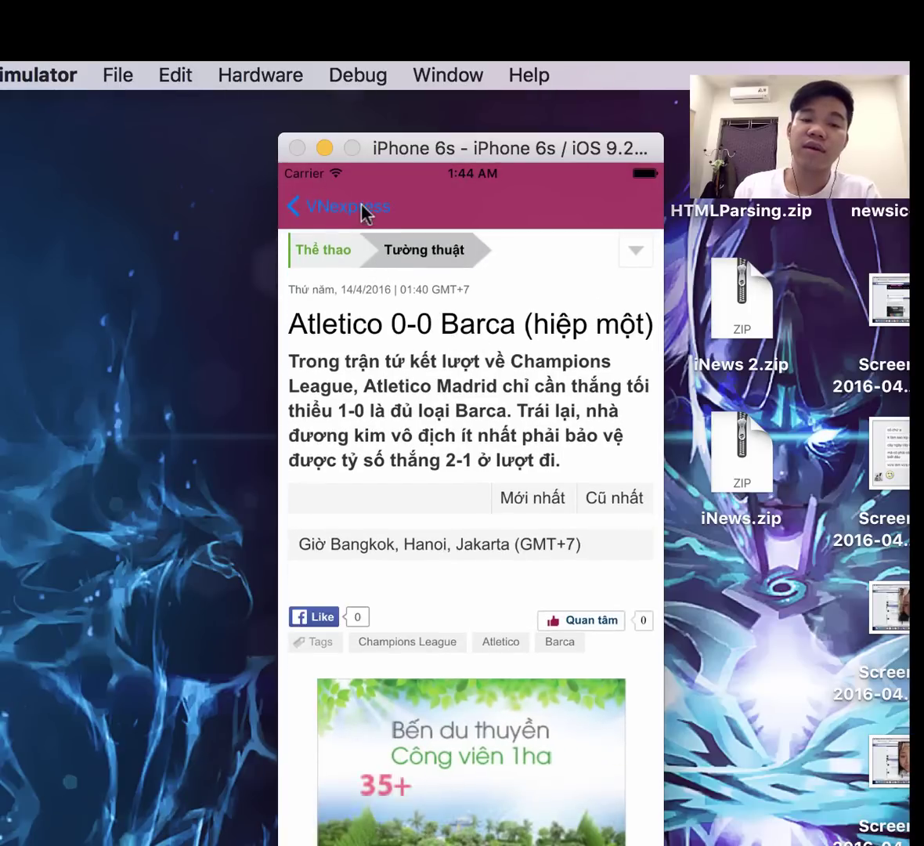
{"action": "left_click", "coordinate": [363, 211]}
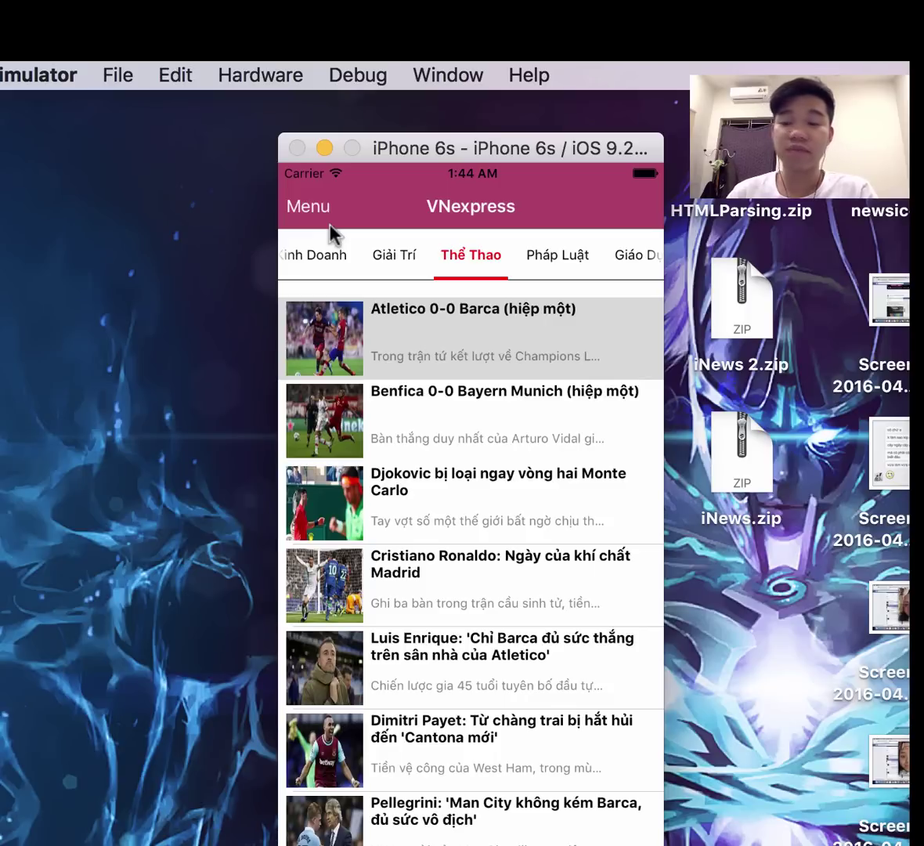
- Open Nghe Nhạc from the iCoffee side menu and scroll the song list
{"action": "left_click", "coordinate": [309, 208]}
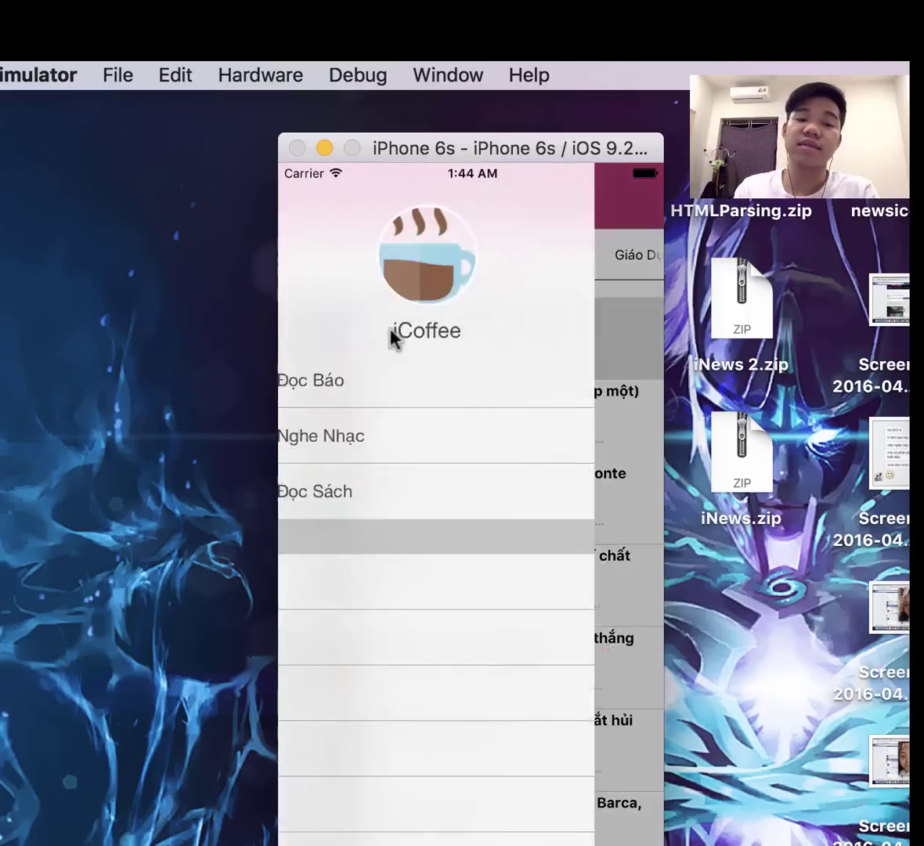
{"action": "left_click", "coordinate": [399, 446]}
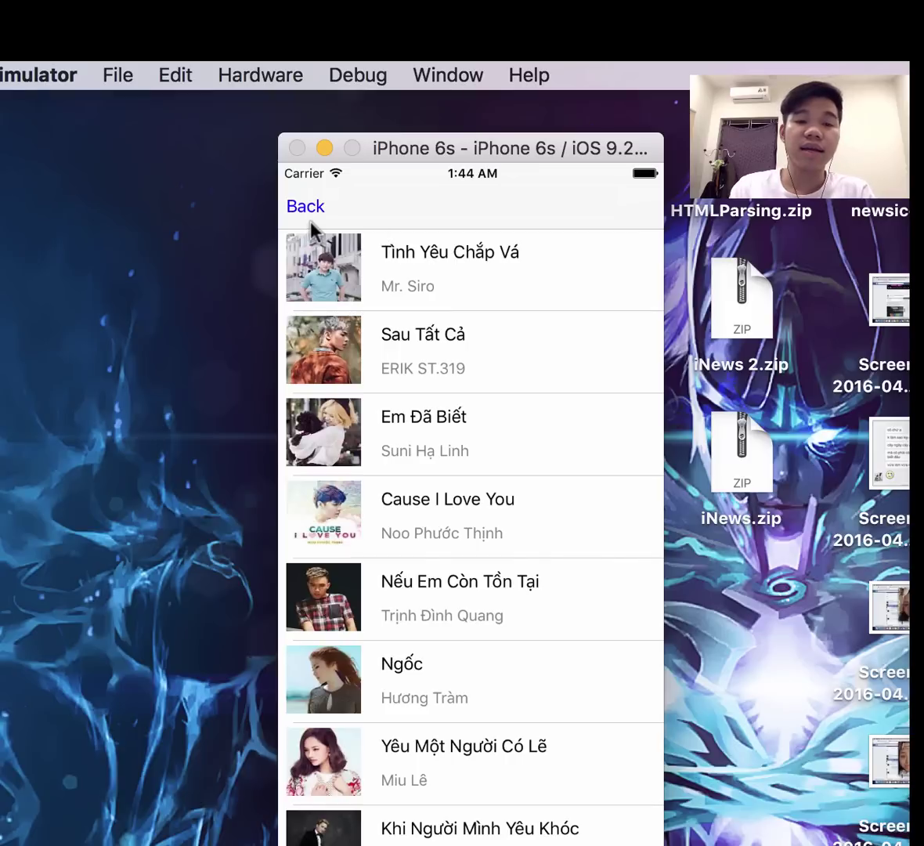
{"action": "left_click_drag", "start_coordinate": [450, 291], "coordinate": [466, 365]}
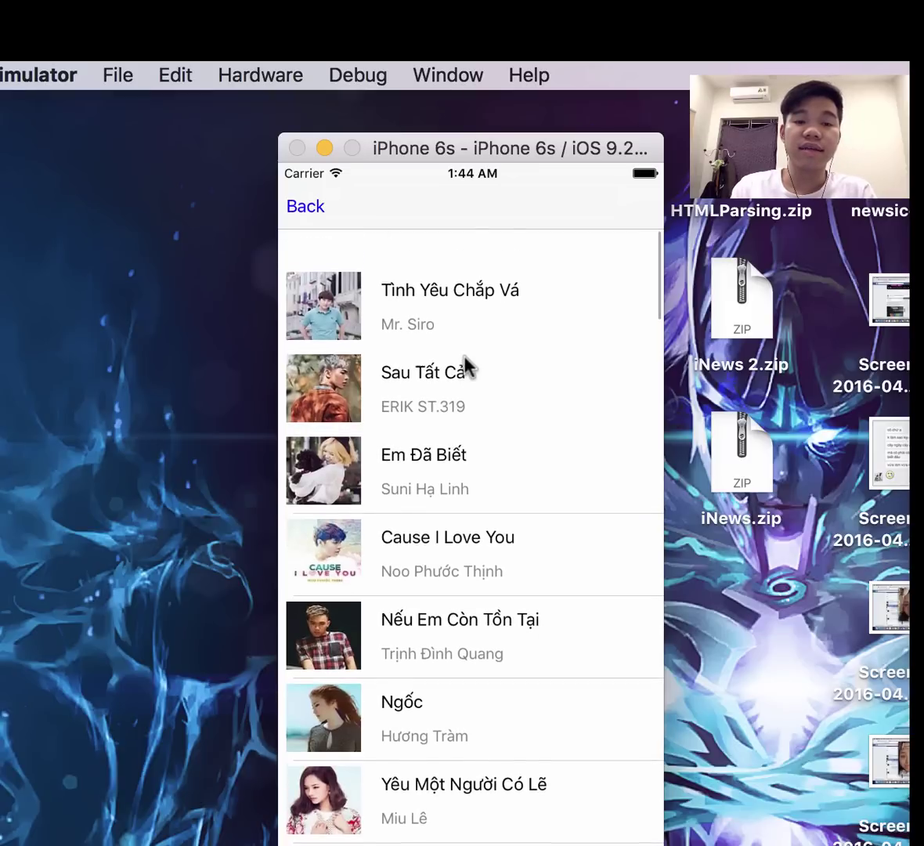
{"action": "mouse_move", "coordinate": [473, 487]}
{"action": "left_mouse_down"}
{"action": "mouse_move", "coordinate": [466, 375]}
{"action": "mouse_move", "coordinate": [465, 420]}
{"action": "left_mouse_up"}
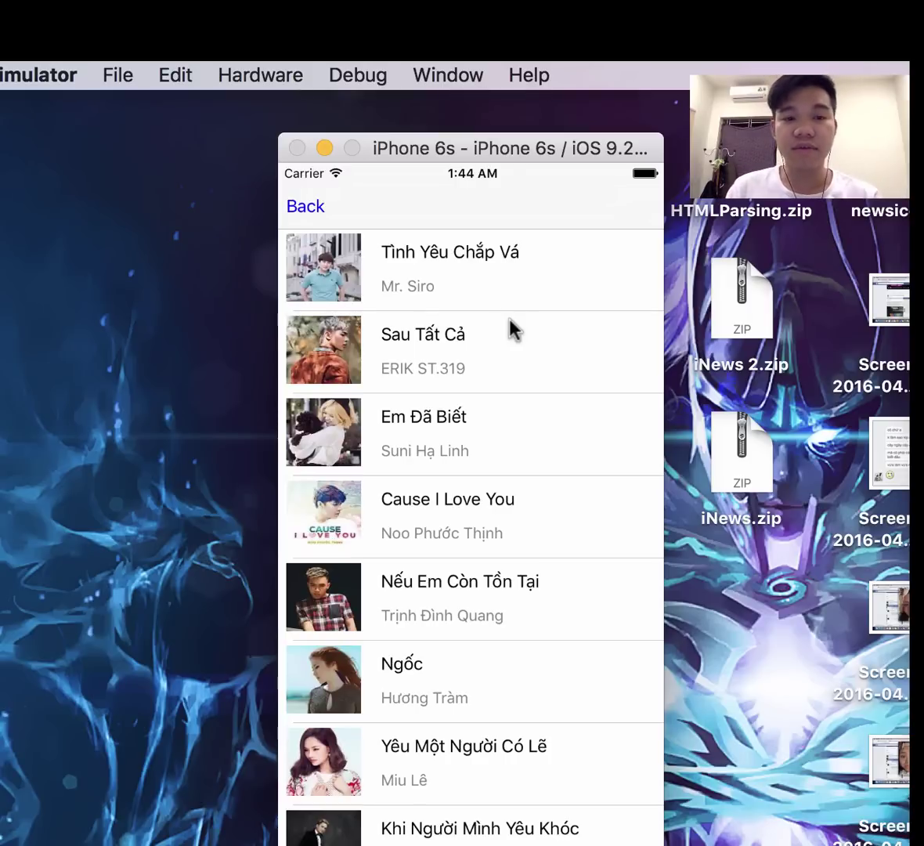
- Select Tình Yêu Chắp Vá by Mr. Siro, play it, then pause it
{"action": "left_click", "coordinate": [485, 278]}
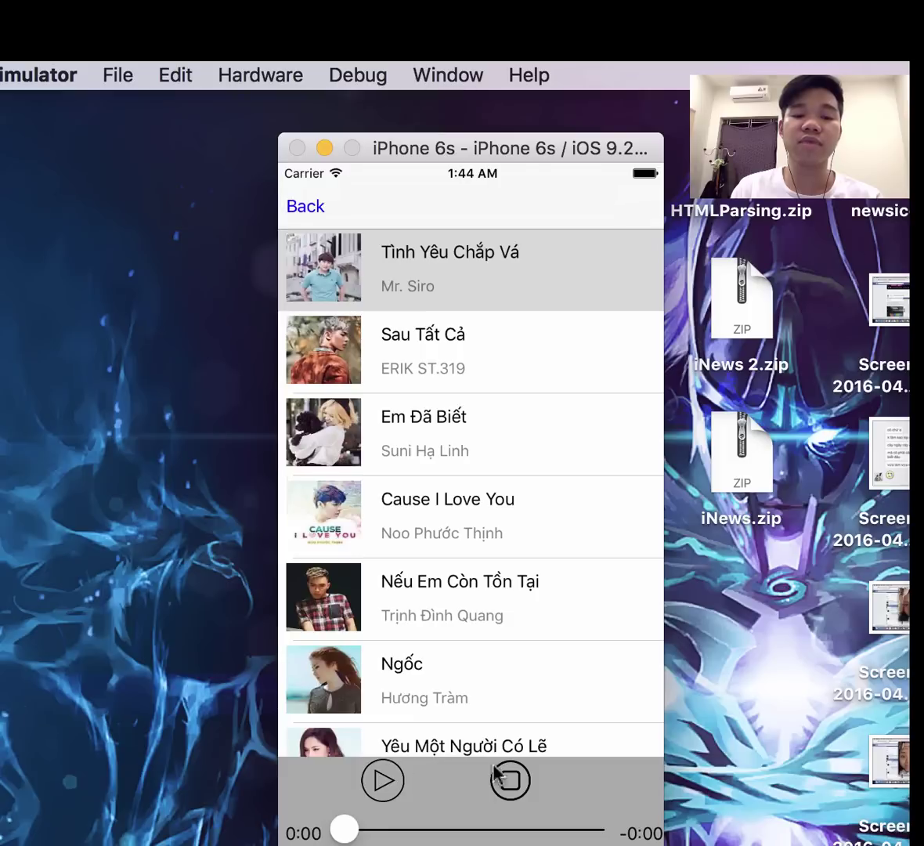
{"action": "left_click", "coordinate": [381, 777]}
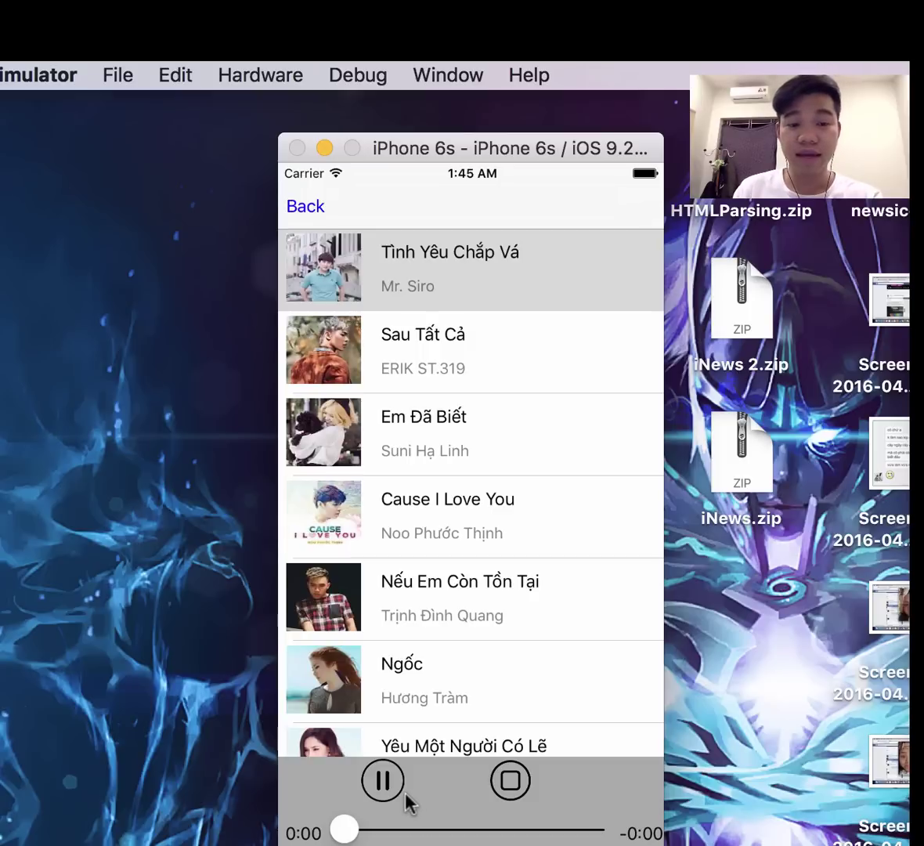
{"action": "left_click", "coordinate": [386, 791]}
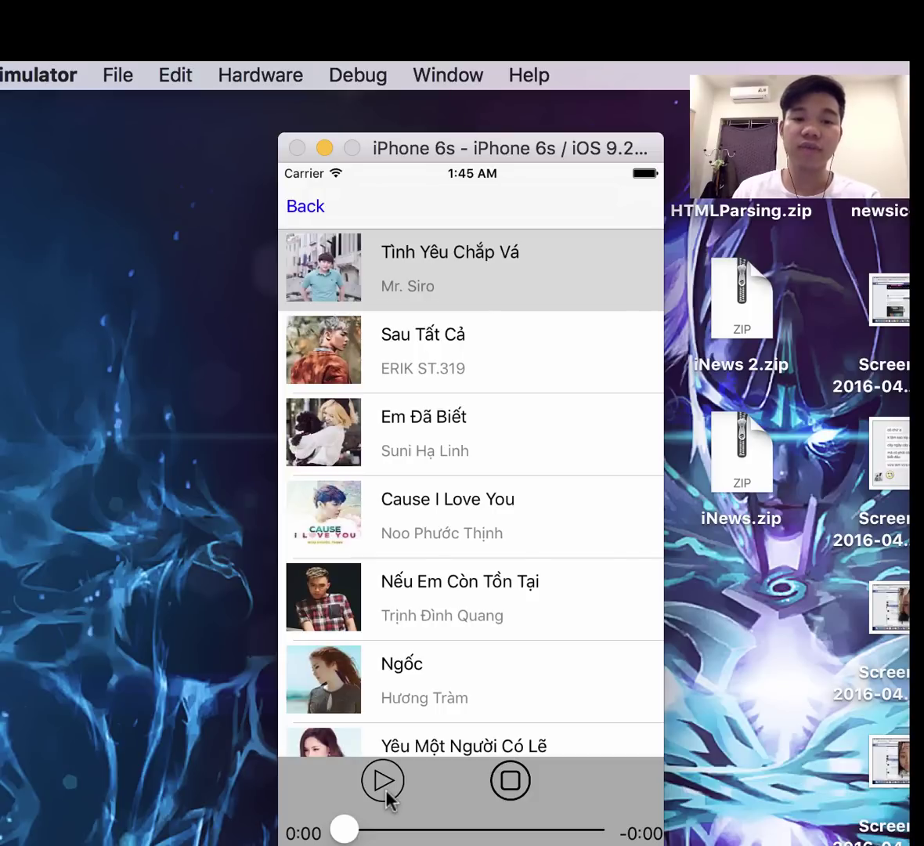
- Leave the song list for the side menu showing Đọc Báo, Nghe Nhạc, Đọc Sách
{"action": "left_click", "coordinate": [313, 206]}
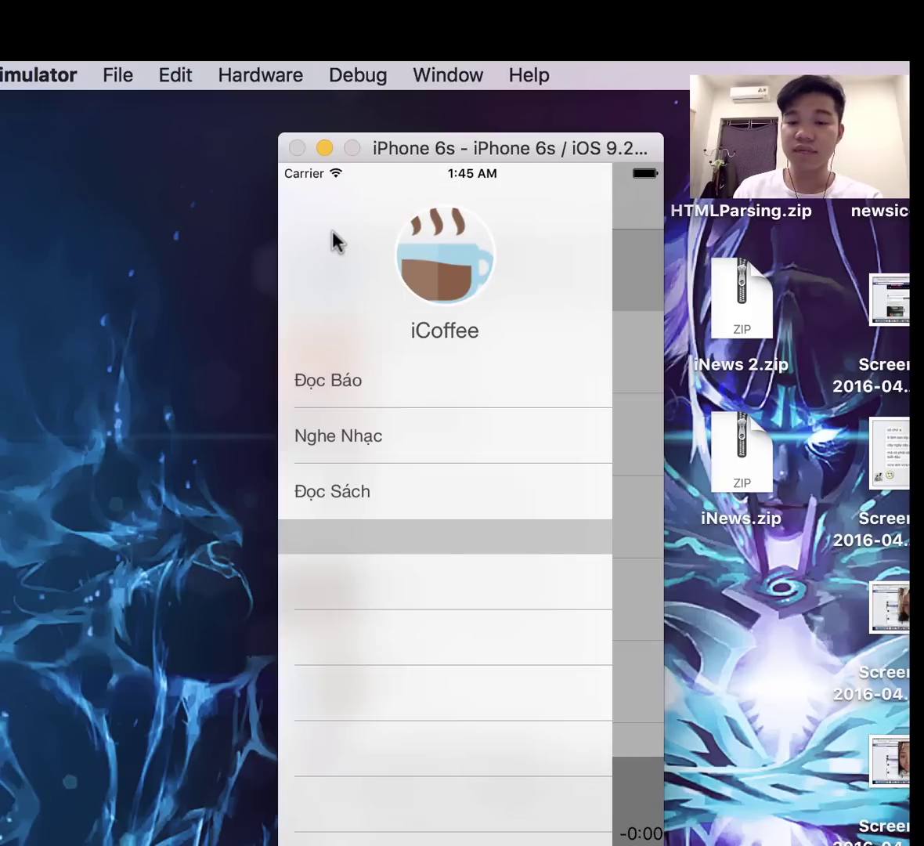